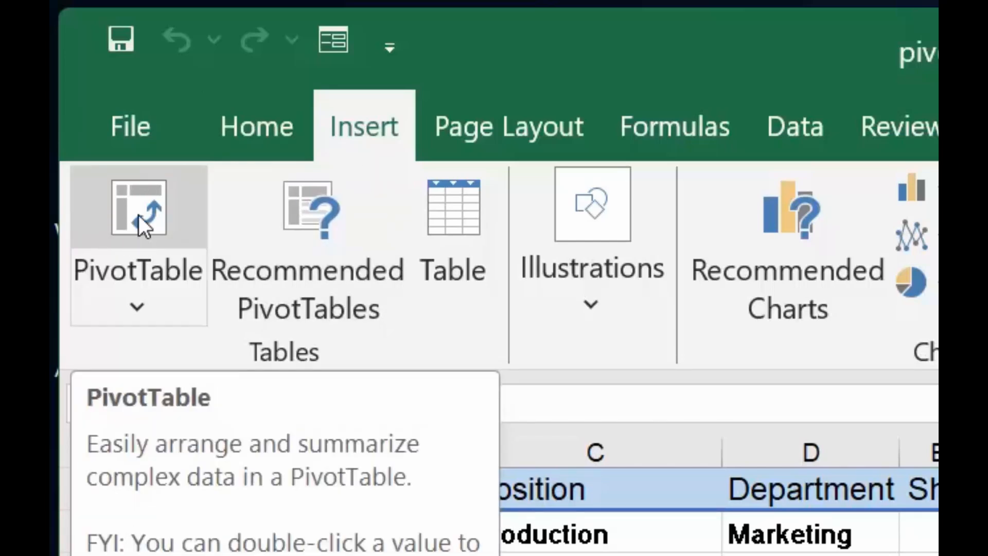
Step: Create a PivotTable from the range 'Pivot 1'!$A$1:$G$33 on a new worksheet
{"action": "left_click", "coordinate": [138, 215]}
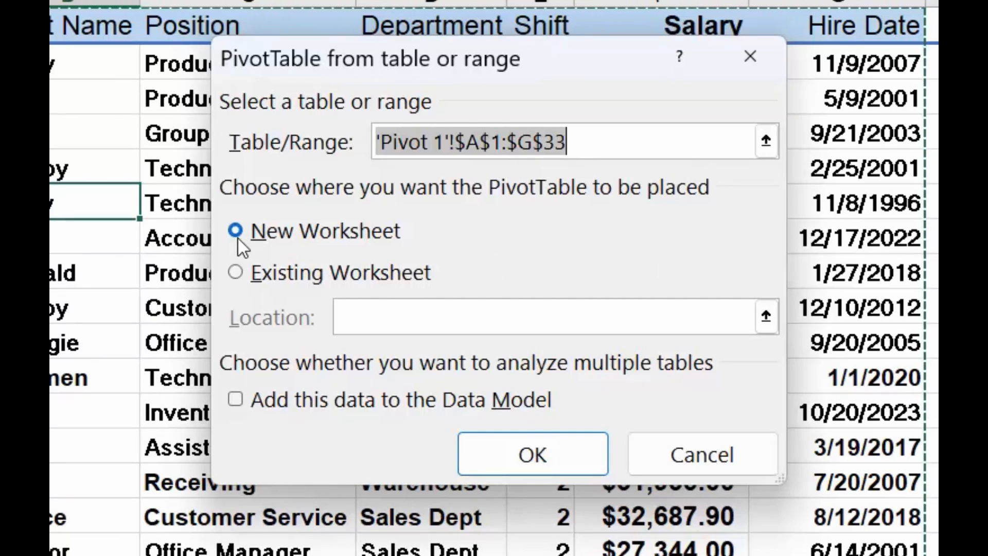
{"action": "left_click", "coordinate": [530, 467]}
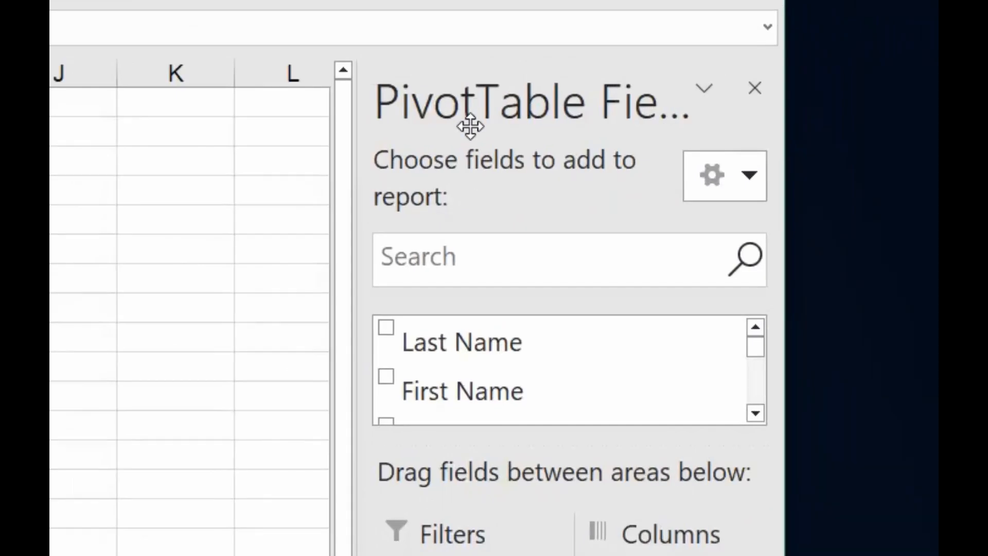
Step: Add the First Name and Last Name fields to the PivotTable rows
{"action": "scroll", "coordinate": [480, 332], "scroll_direction": "down", "scroll_amount": 3}
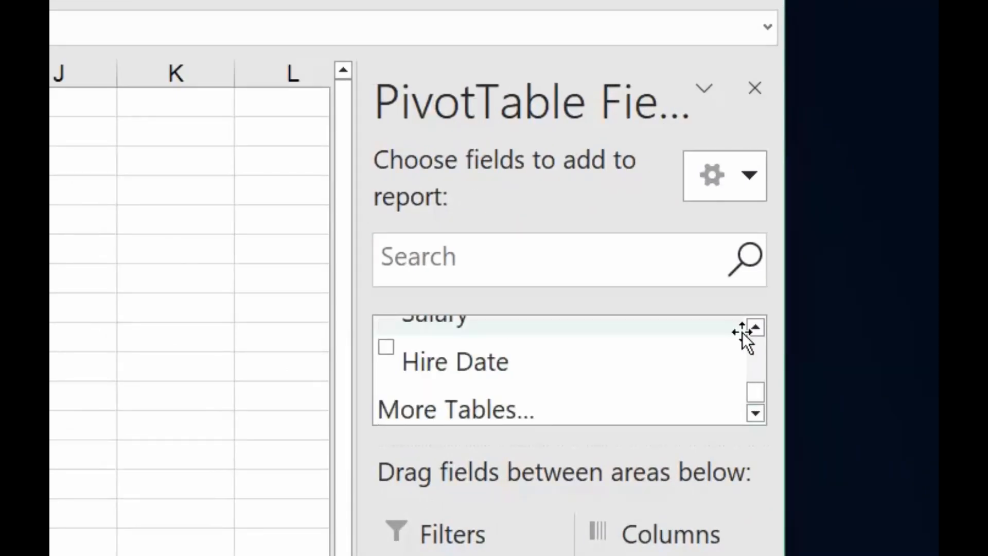
{"action": "left_click", "coordinate": [755, 327]}
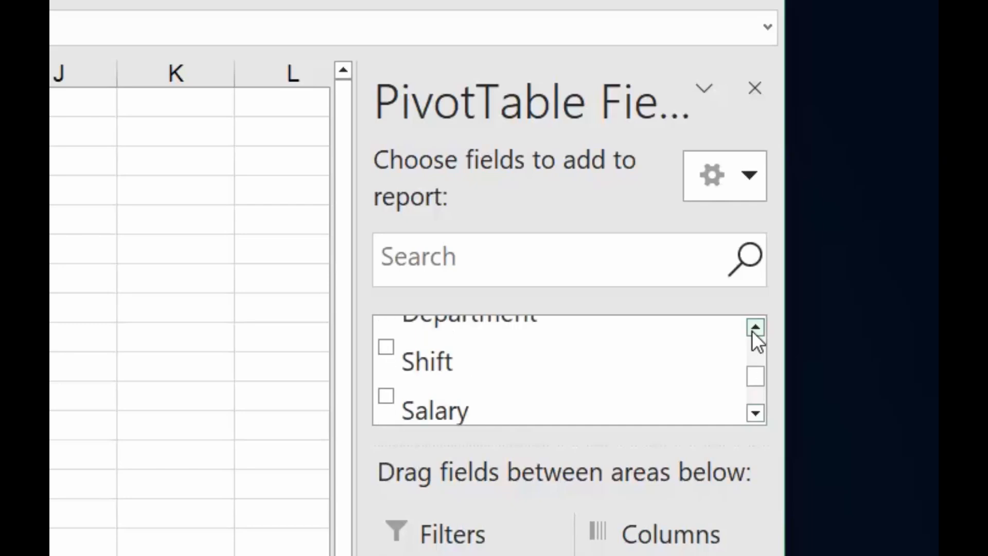
{"action": "left_click", "coordinate": [752, 331]}
{"action": "left_click", "coordinate": [752, 331]}
{"action": "left_click", "coordinate": [752, 331]}
{"action": "left_click", "coordinate": [753, 331]}
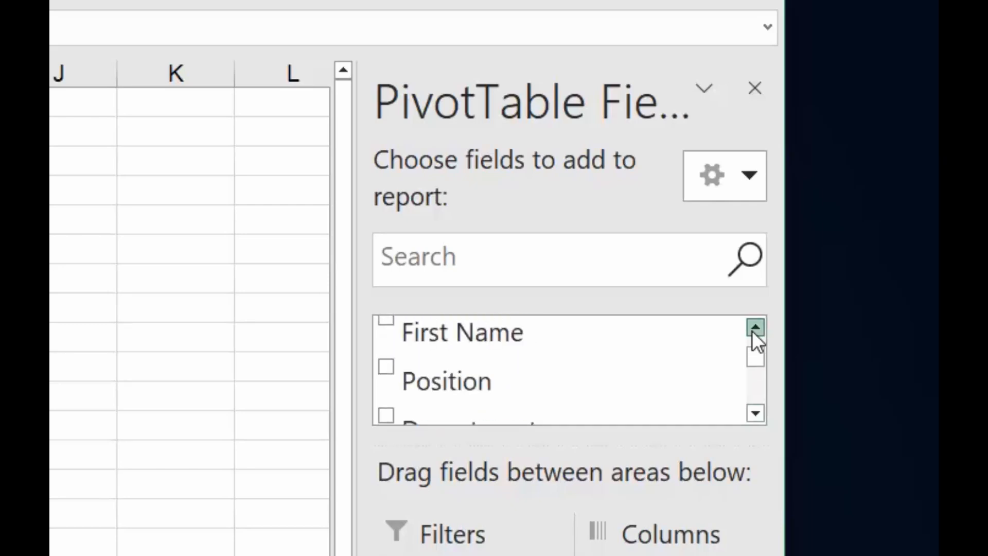
{"action": "left_click", "coordinate": [752, 330]}
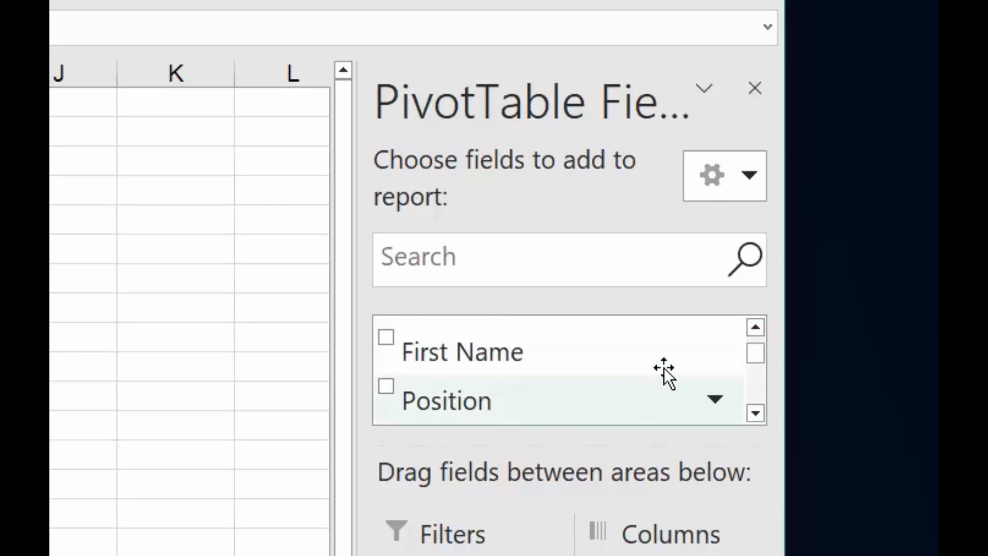
{"action": "left_click", "coordinate": [389, 343]}
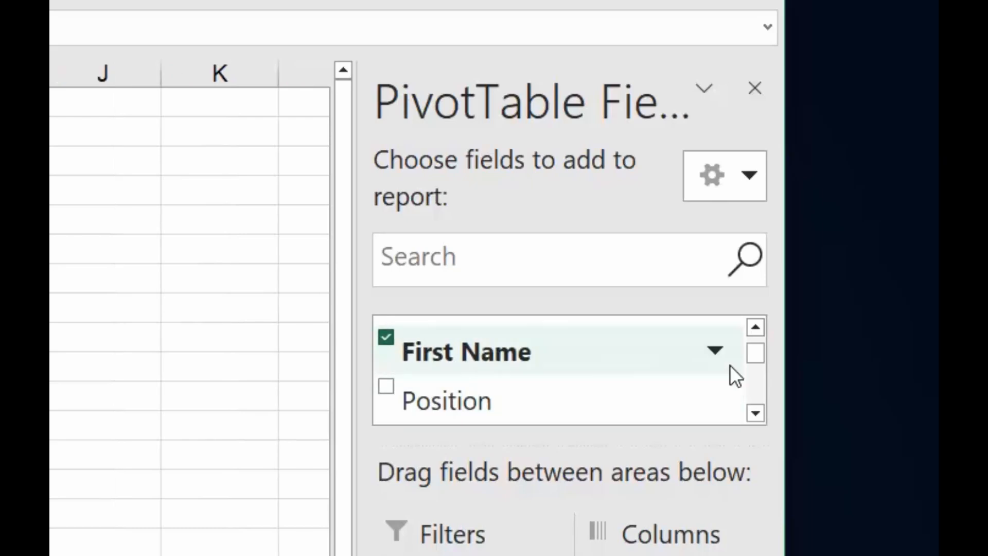
{"action": "left_click", "coordinate": [760, 328]}
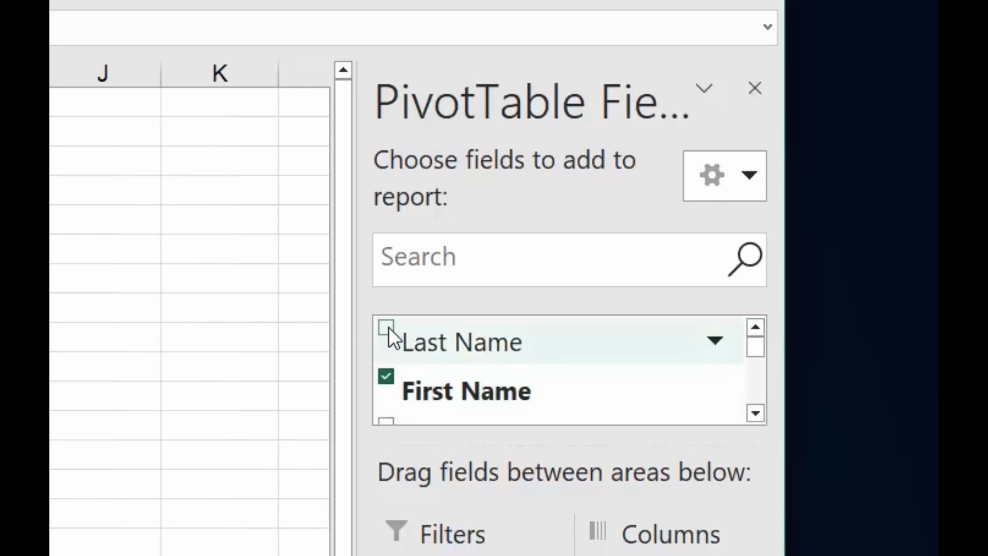
{"action": "left_click", "coordinate": [388, 330]}
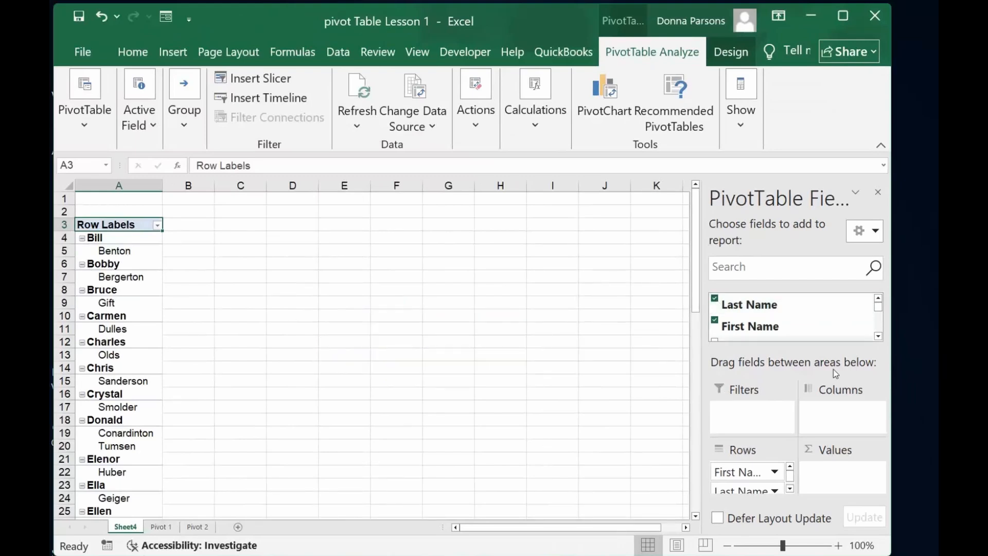
Step: Add the Department field to the rows and the Shift field to the values
{"action": "left_click", "coordinate": [878, 336]}
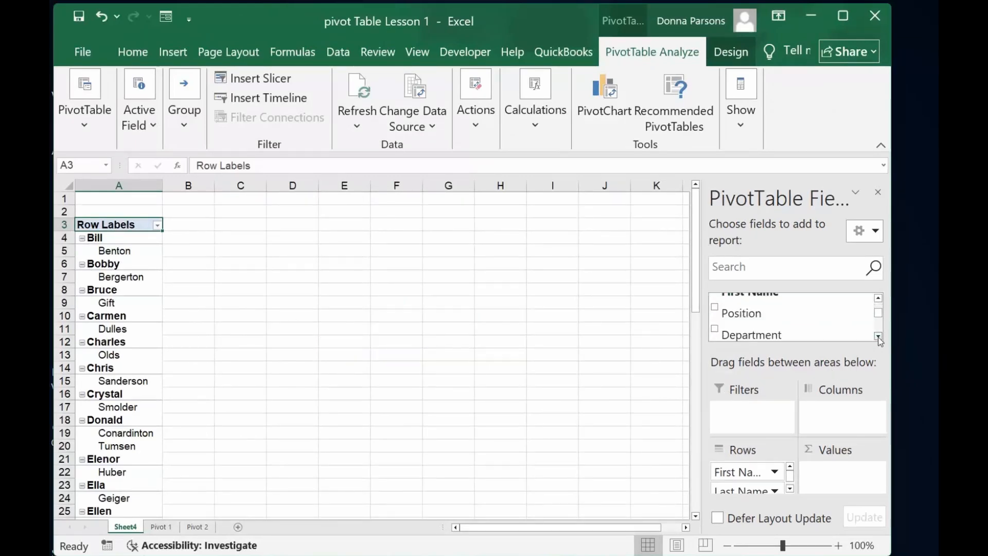
{"action": "left_click", "coordinate": [715, 320]}
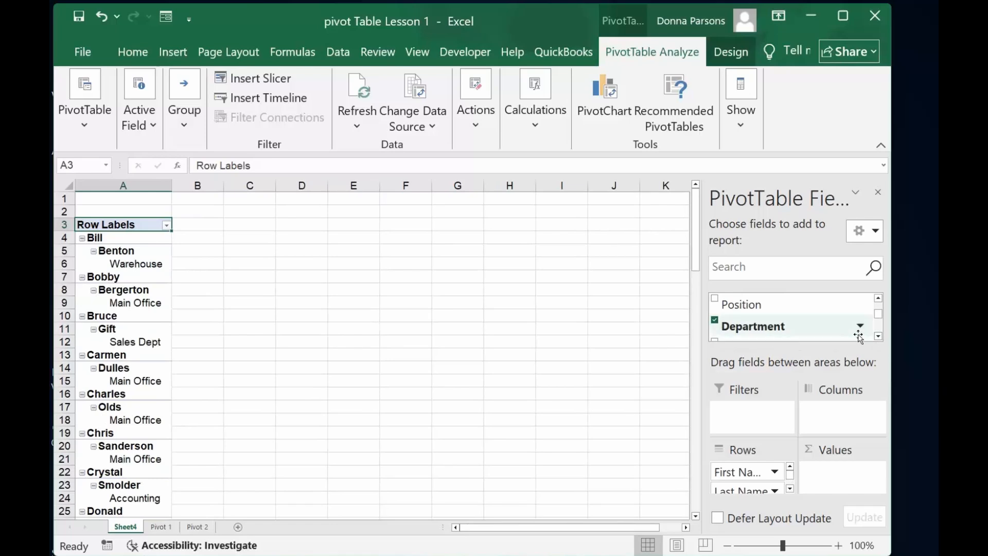
{"action": "left_click", "coordinate": [878, 336]}
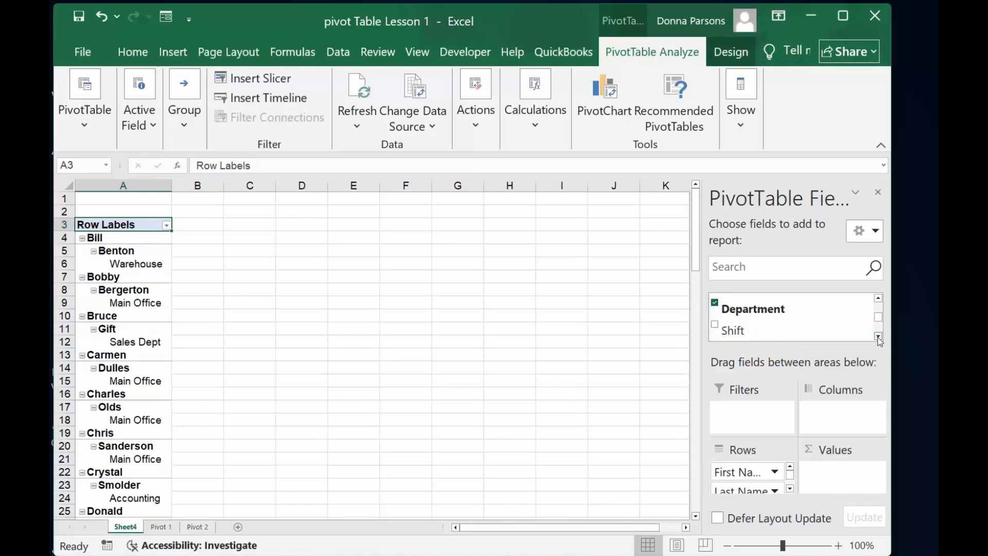
{"action": "left_click", "coordinate": [714, 325]}
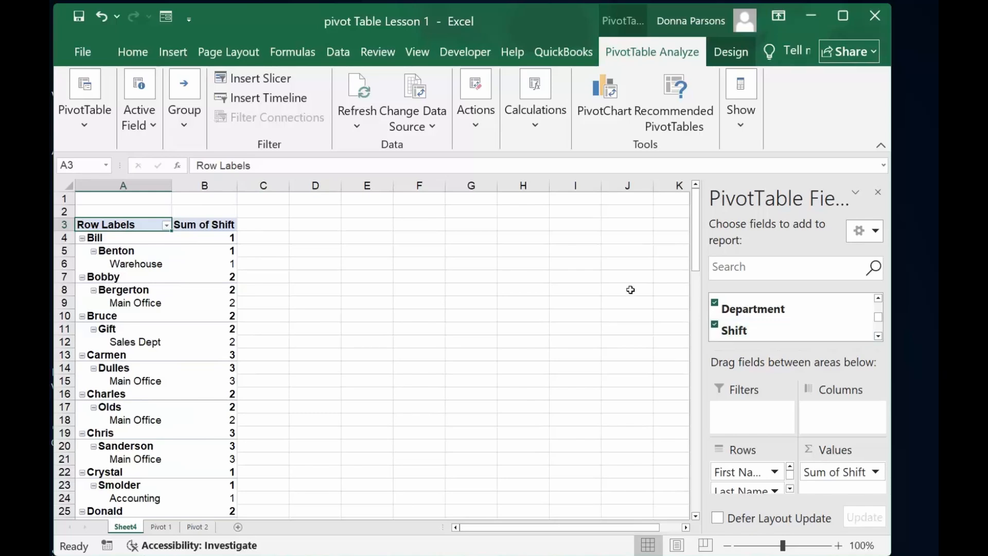
Step: Insert slicers for the Last Name, First Name, Department and Shift fields of the PivotTable
{"action": "mouse_move", "coordinate": [193, 284]}
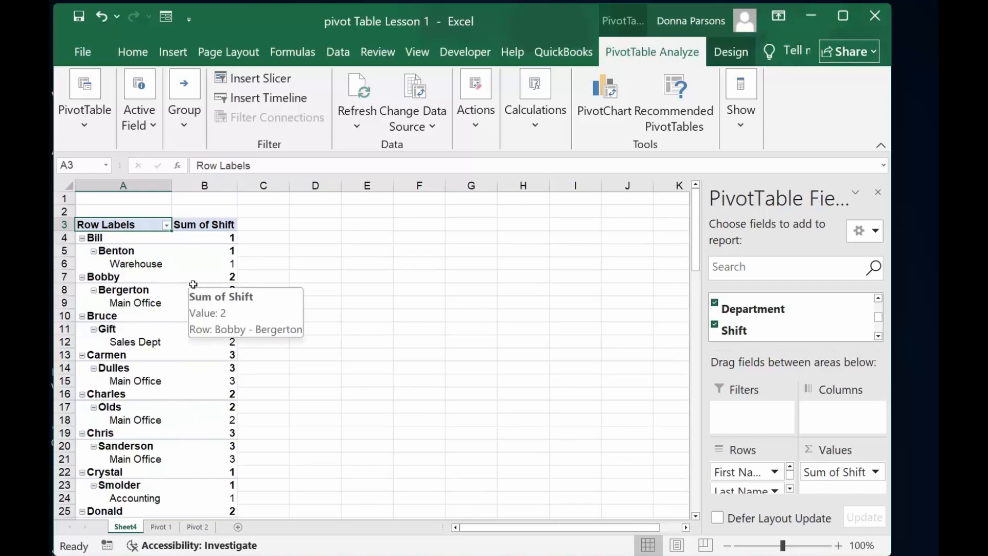
{"action": "left_click", "coordinate": [422, 265]}
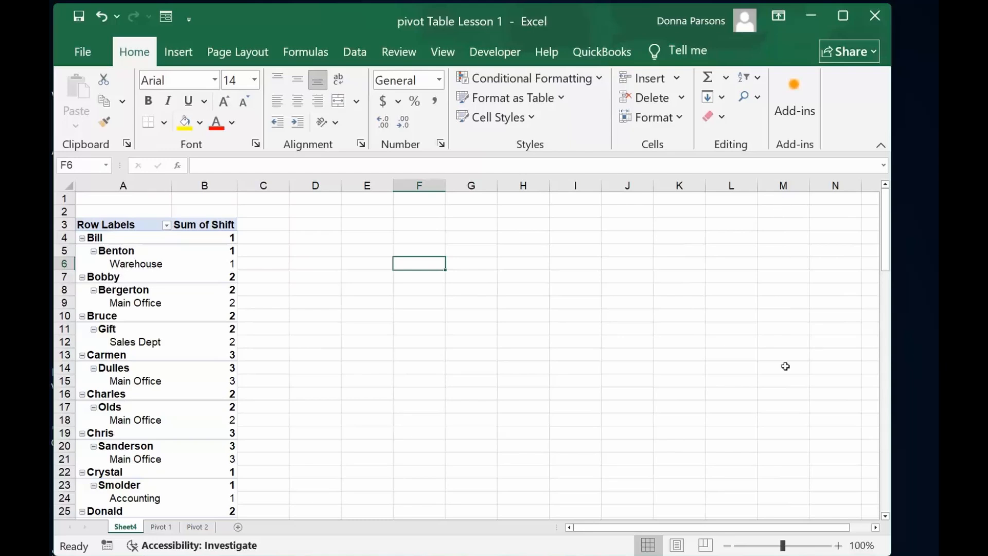
{"action": "left_click", "coordinate": [191, 327]}
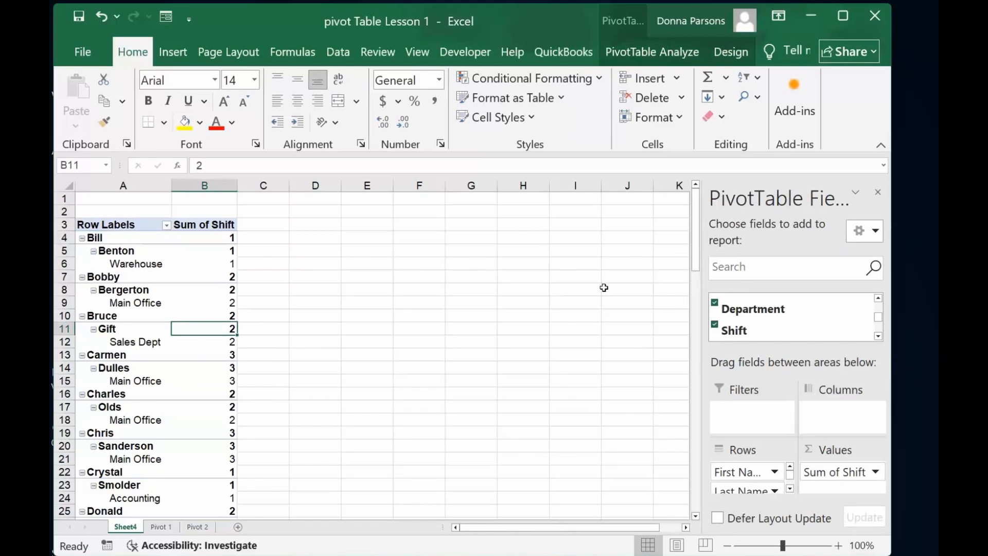
{"action": "left_click", "coordinate": [171, 59]}
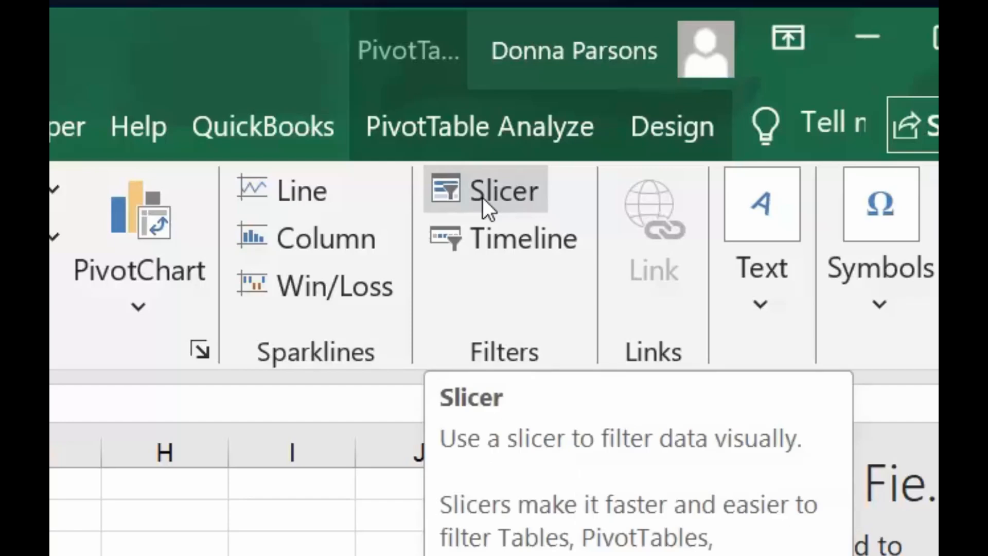
{"action": "left_click", "coordinate": [483, 197]}
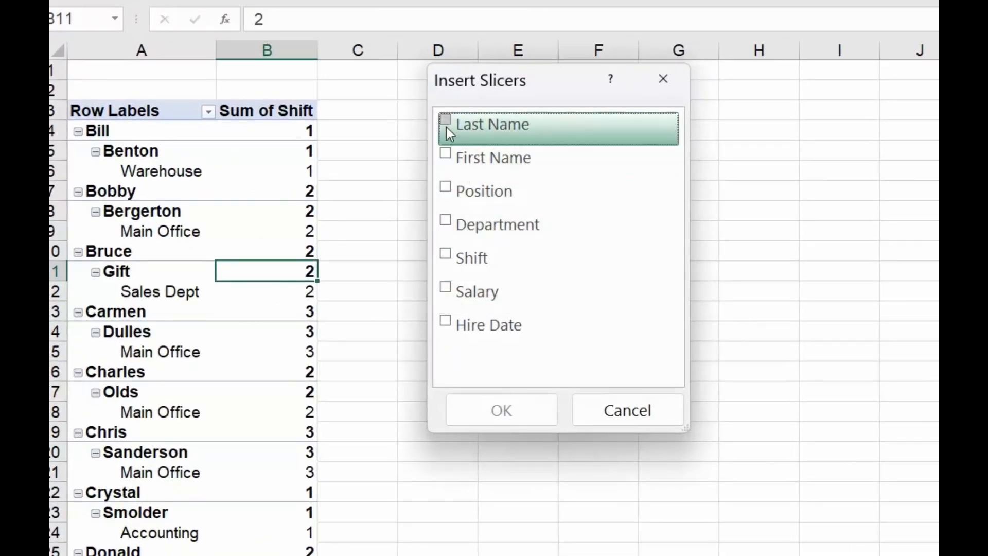
{"action": "left_click", "coordinate": [445, 124]}
{"action": "left_click", "coordinate": [448, 154]}
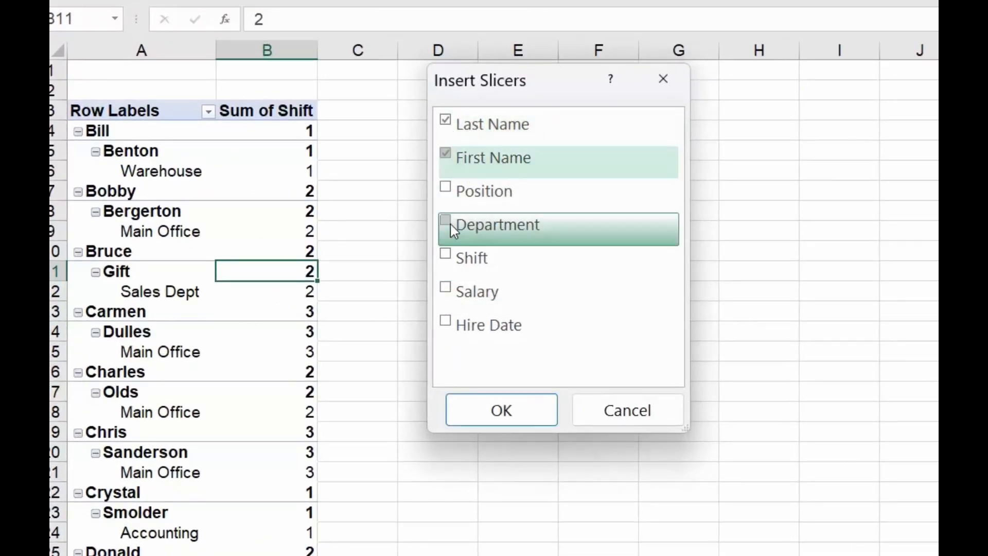
{"action": "left_click", "coordinate": [450, 224]}
{"action": "left_click", "coordinate": [446, 260]}
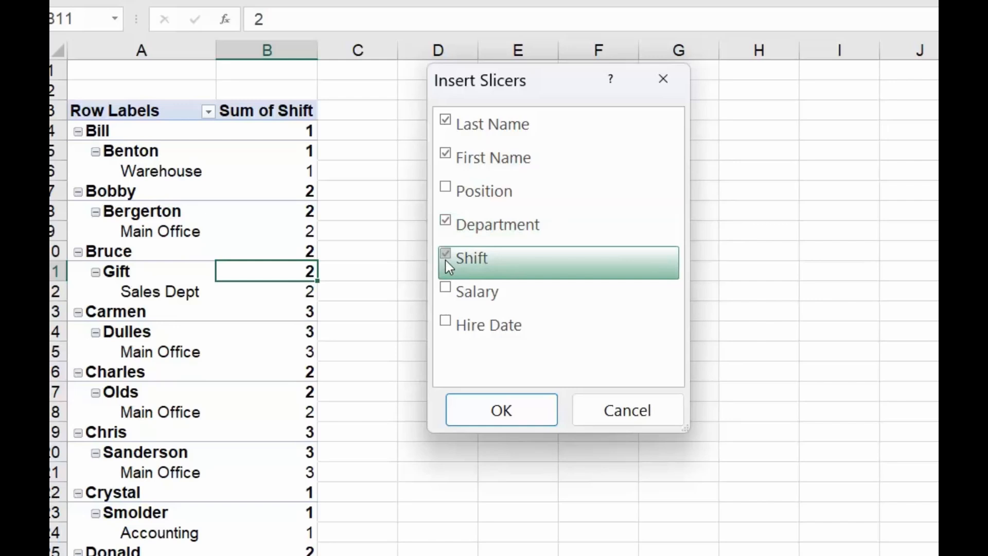
{"action": "left_click", "coordinate": [503, 410]}
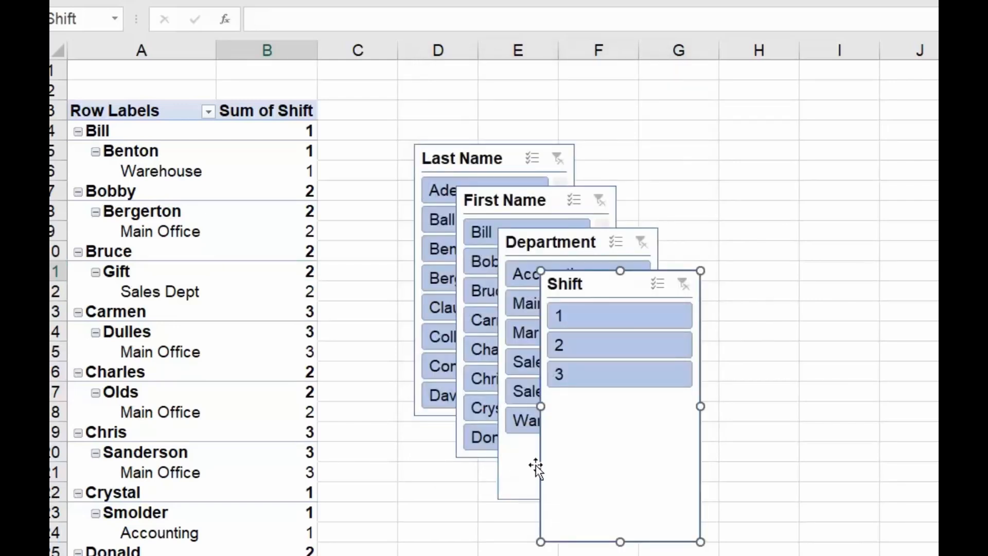
Step: Arrange the four slicers side by side in a row to the right of the PivotTable
{"action": "left_click_drag", "start_coordinate": [579, 280], "coordinate": [967, 165]}
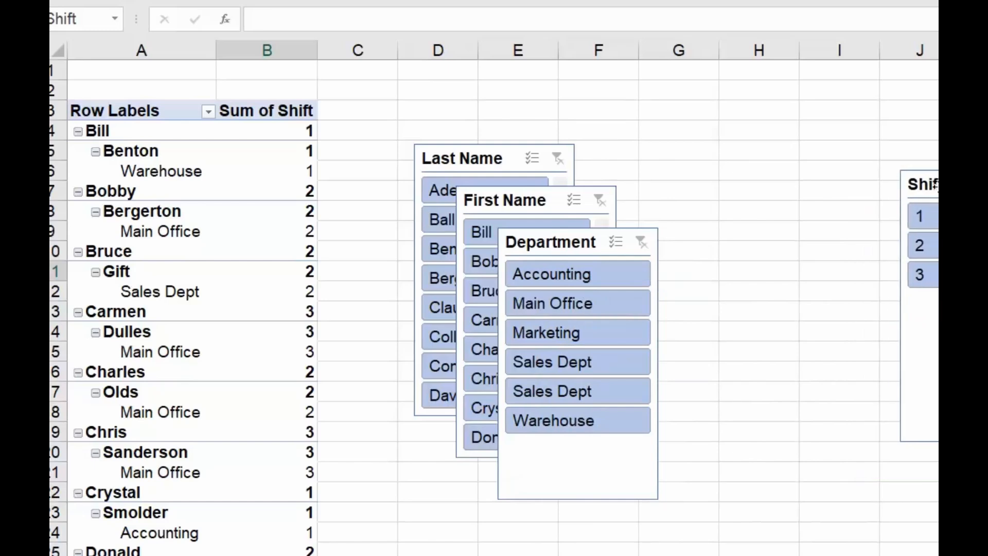
{"action": "left_click_drag", "start_coordinate": [577, 244], "coordinate": [789, 188]}
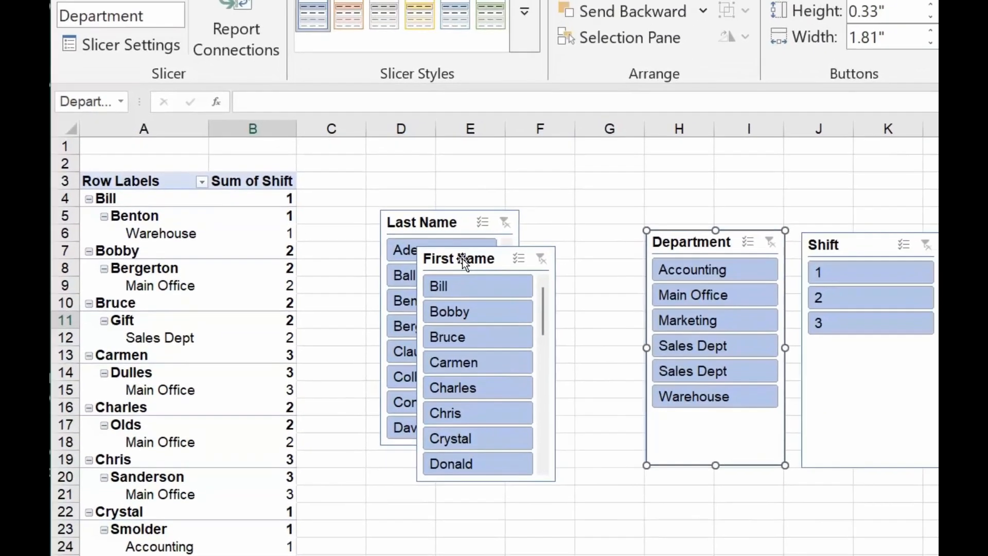
{"action": "left_click_drag", "start_coordinate": [510, 199], "coordinate": [640, 177]}
{"action": "left_click_drag", "start_coordinate": [560, 252], "coordinate": [559, 250]}
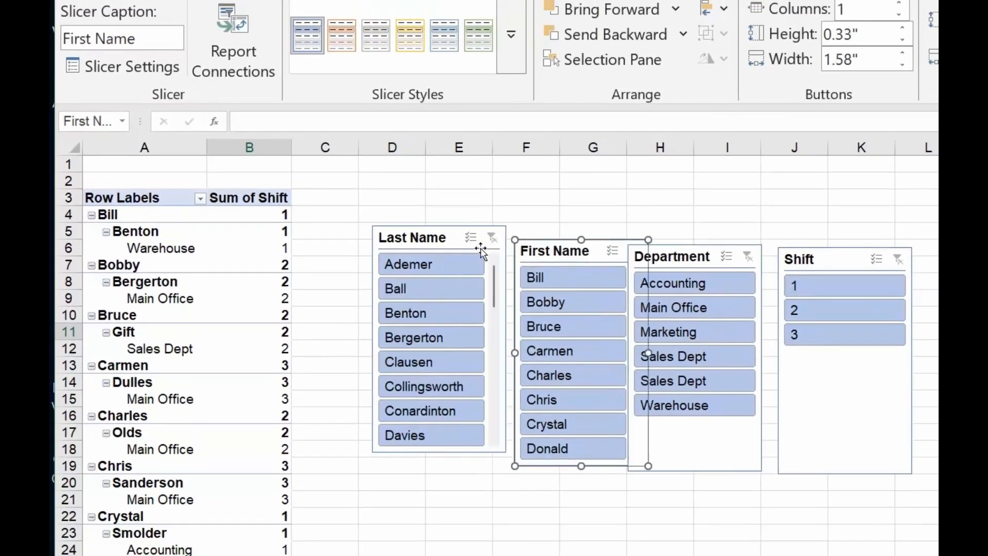
{"action": "left_click_drag", "start_coordinate": [404, 240], "coordinate": [365, 251]}
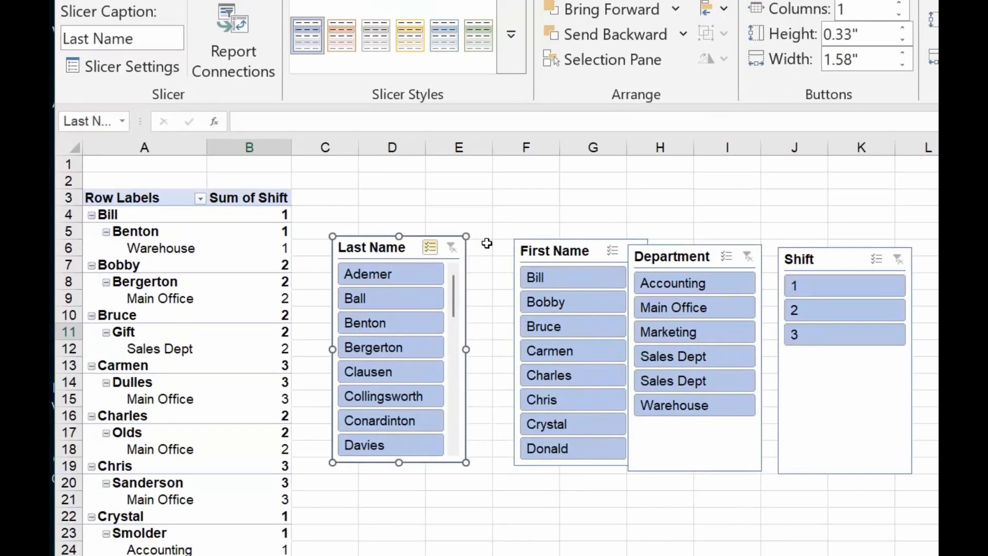
{"action": "left_click_drag", "start_coordinate": [548, 249], "coordinate": [517, 247]}
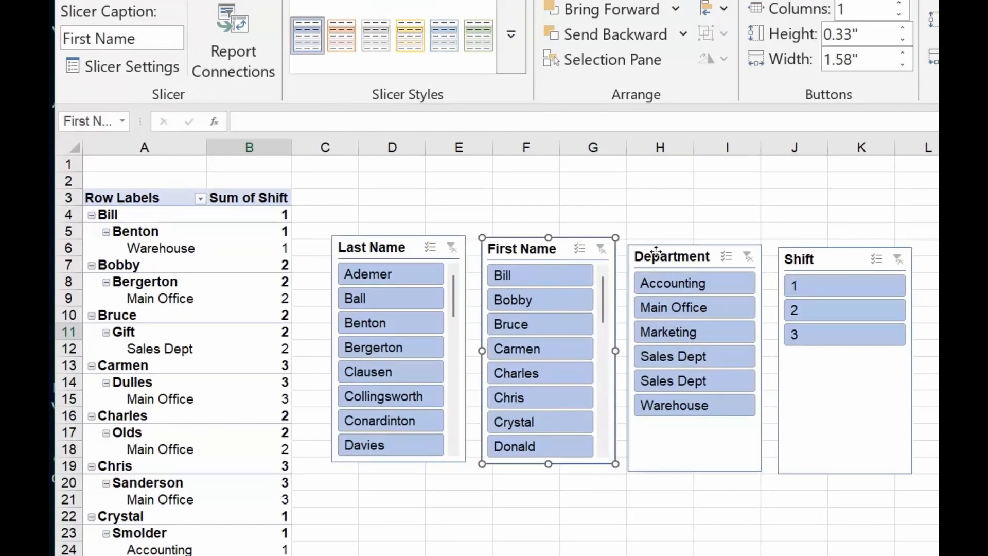
{"action": "left_click_drag", "start_coordinate": [649, 256], "coordinate": [635, 247]}
{"action": "left_click_drag", "start_coordinate": [802, 254], "coordinate": [777, 246]}
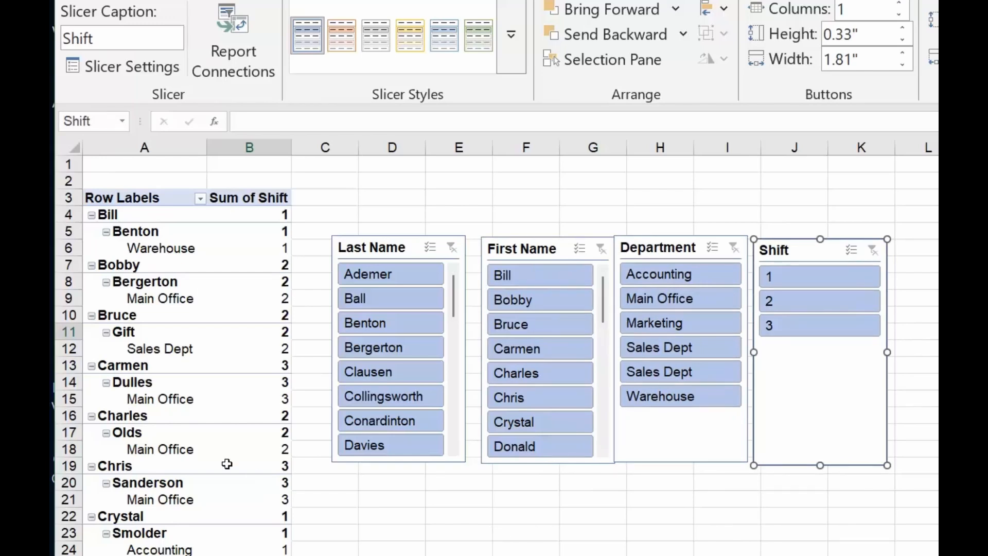
Step: Filter the PivotTable with the slicers to shift 1 and the Marketing department
{"action": "mouse_move", "coordinate": [227, 464]}
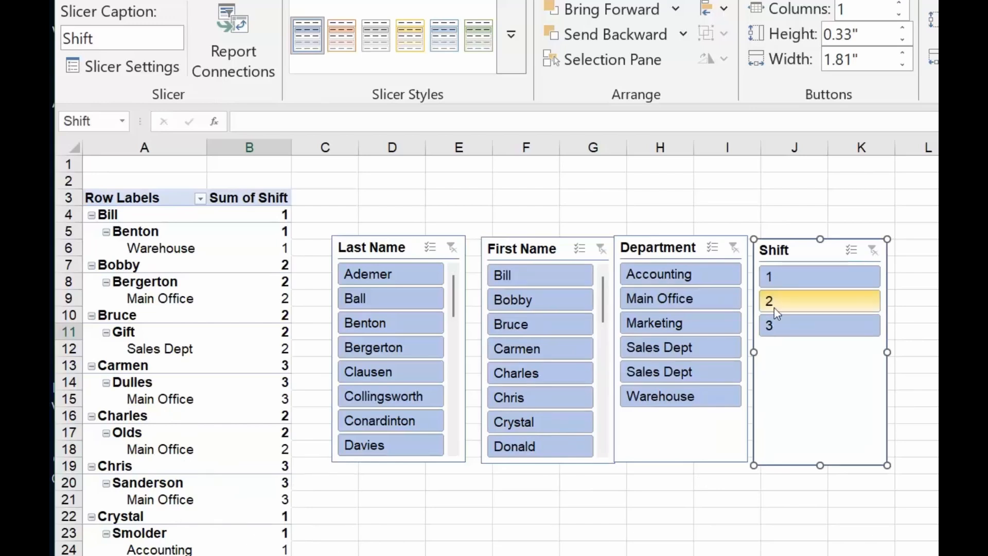
{"action": "left_click", "coordinate": [788, 276]}
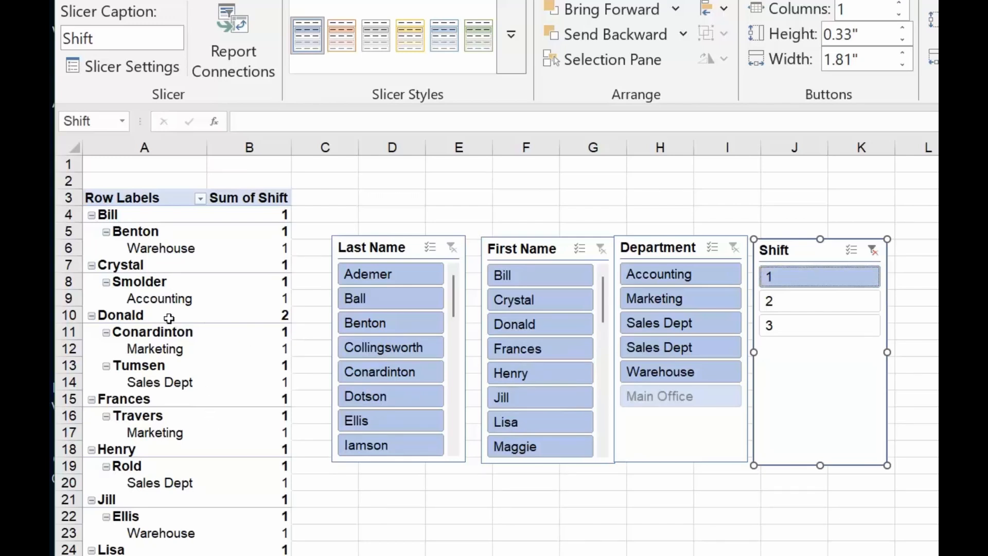
{"action": "left_click", "coordinate": [684, 299]}
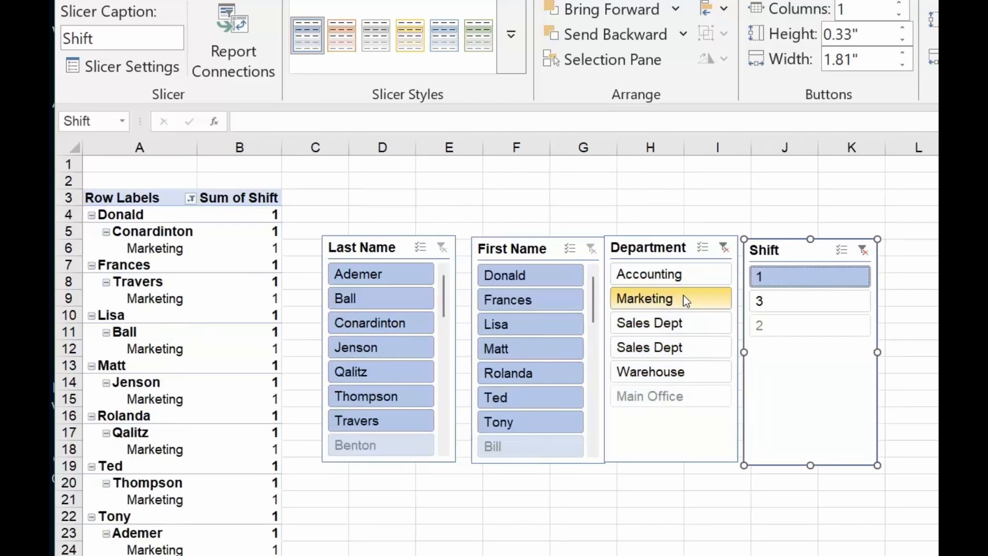